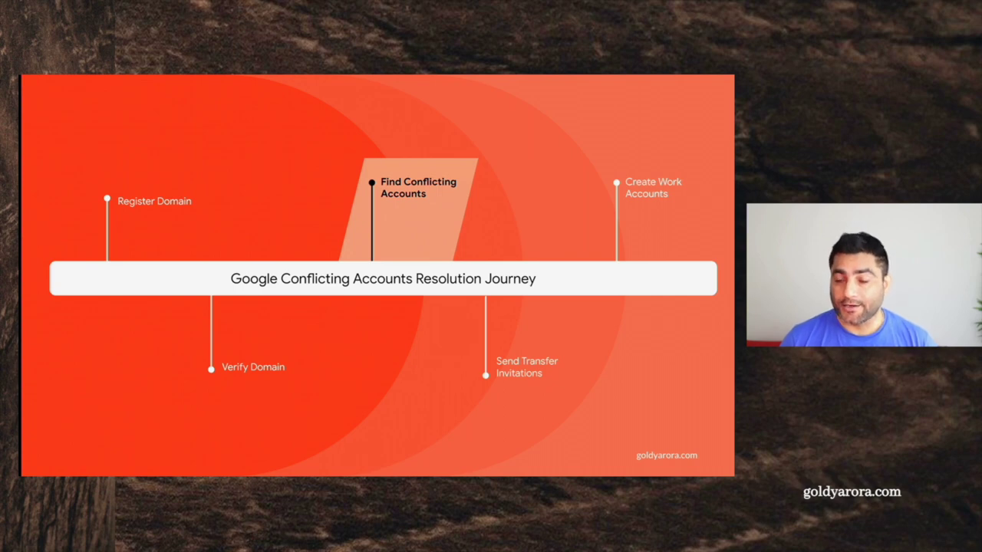
# Advance to the Requirements to find Google Conflicting Accounts slide and reveal its second requirement.
pyautogui.press('Right')
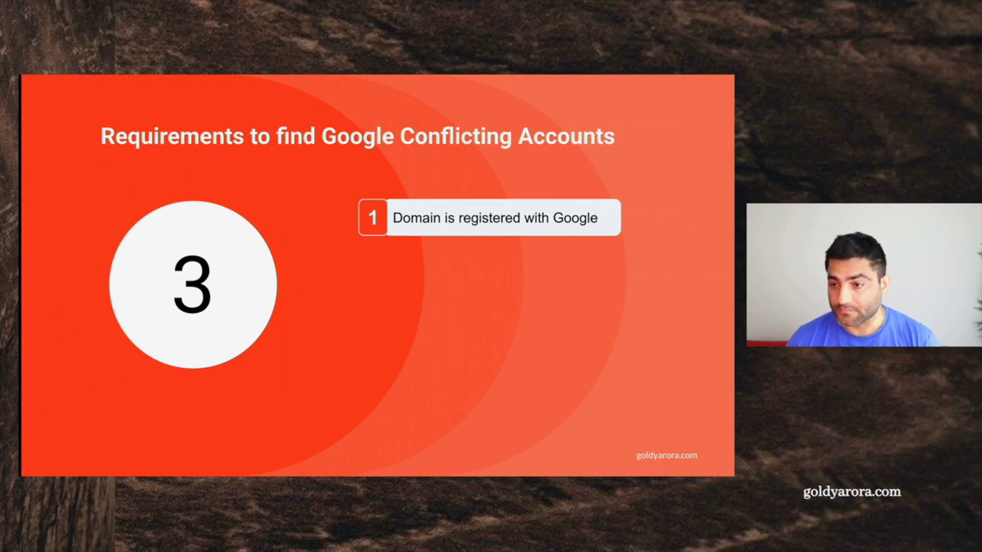
pyautogui.press('Right')
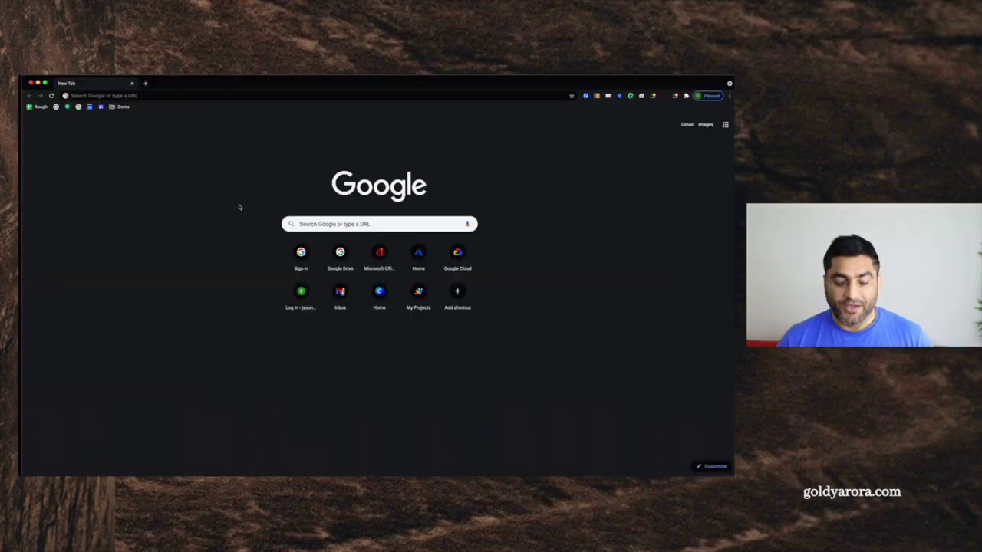
# Load admin.google.com and sign in with the administrator account and its password.
pyautogui.click(439, 94)
pyautogui.write('admin.google.com')
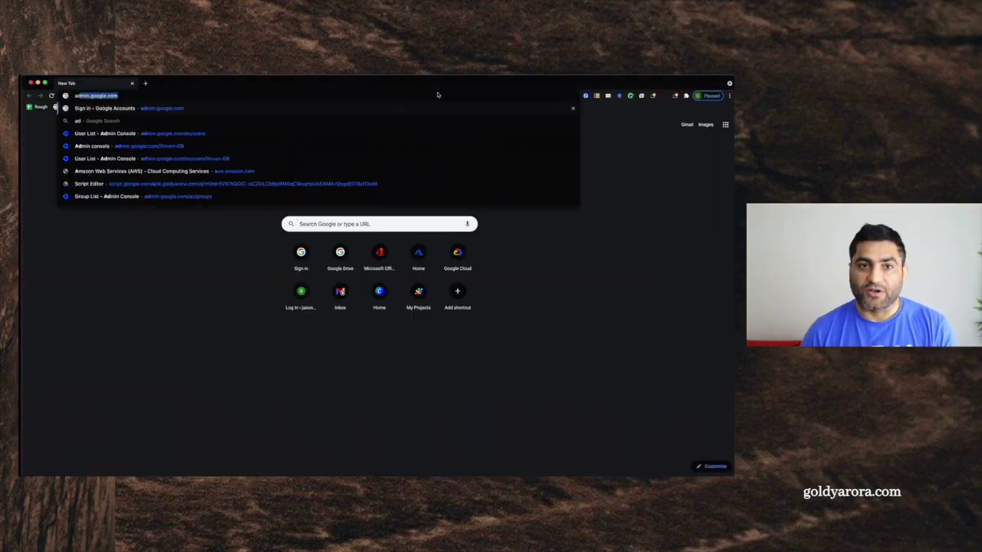
pyautogui.press('Return')
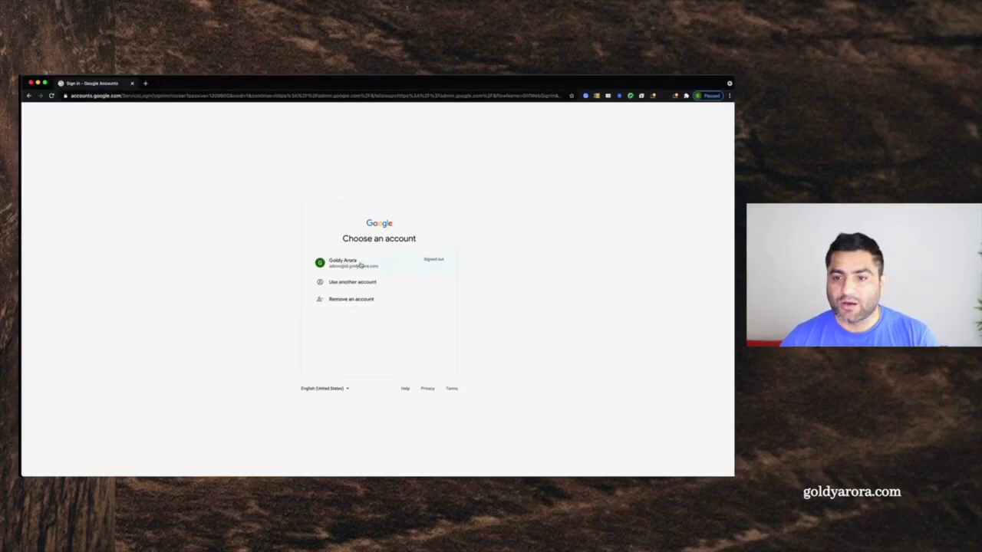
pyautogui.click(361, 265)
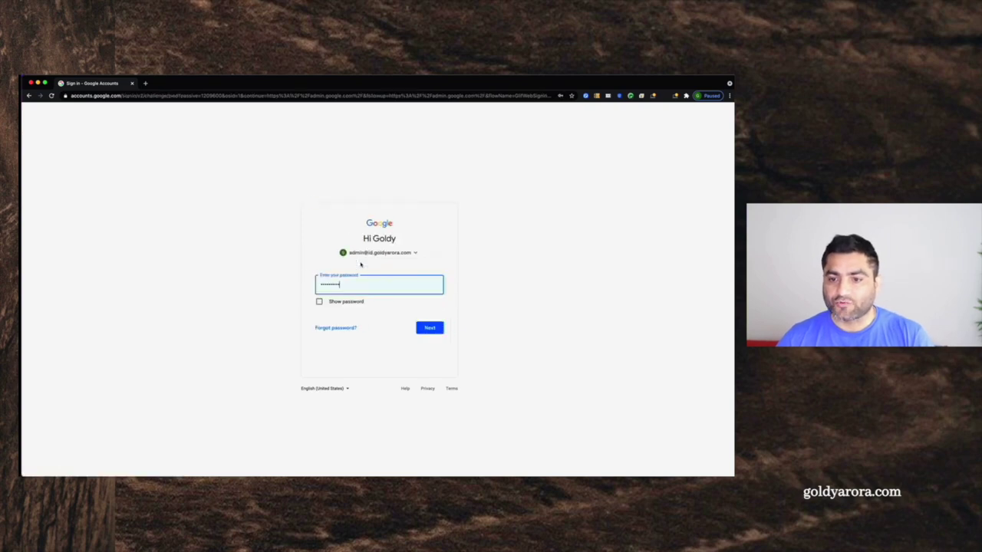
pyautogui.click(426, 330)
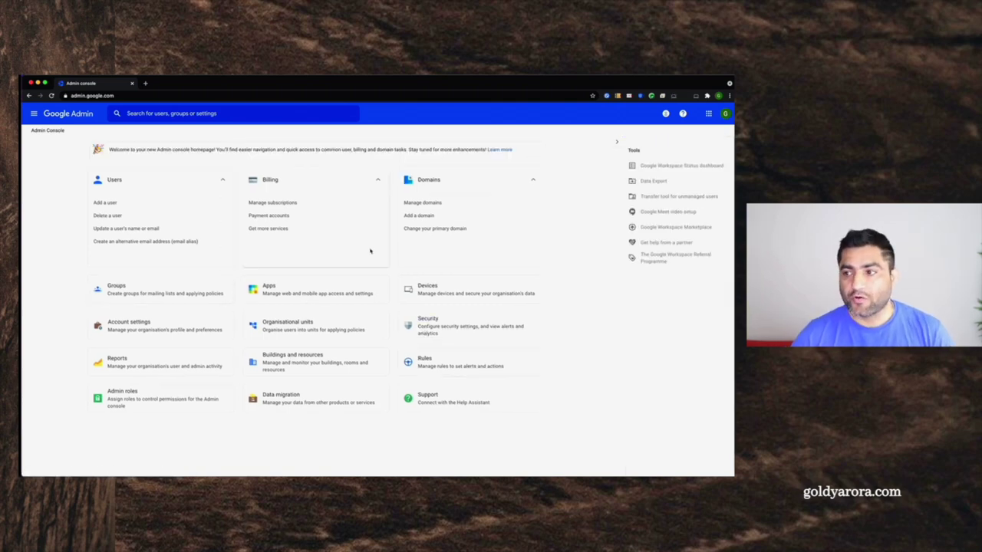
# Open the Users list and launch More > Transfer tool for unmanaged users.
pyautogui.click(34, 114)
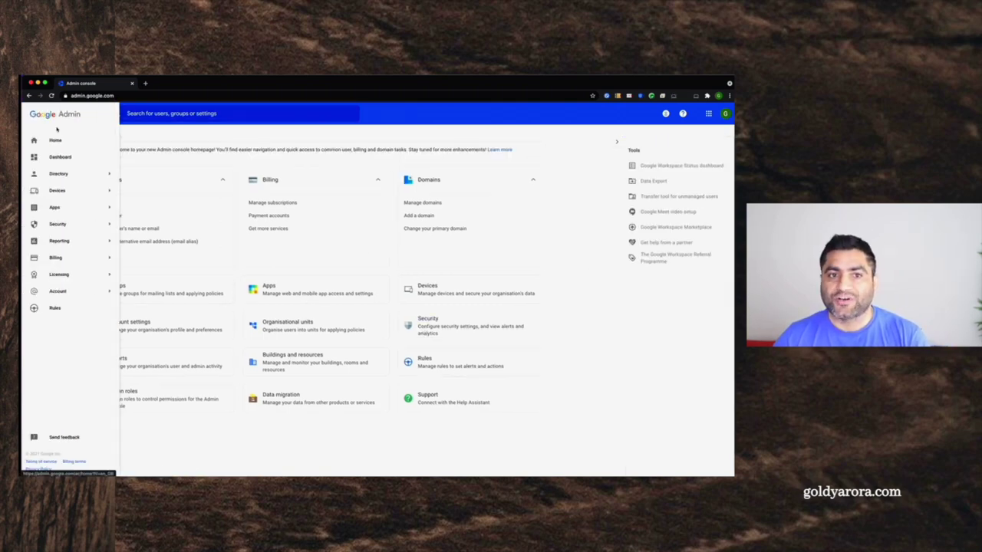
pyautogui.click(575, 250)
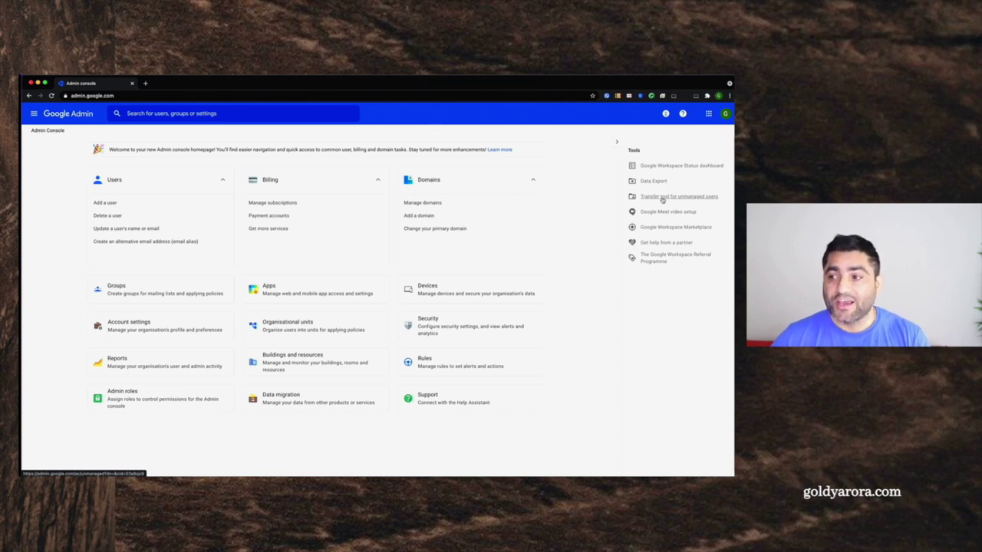
pyautogui.click(115, 179)
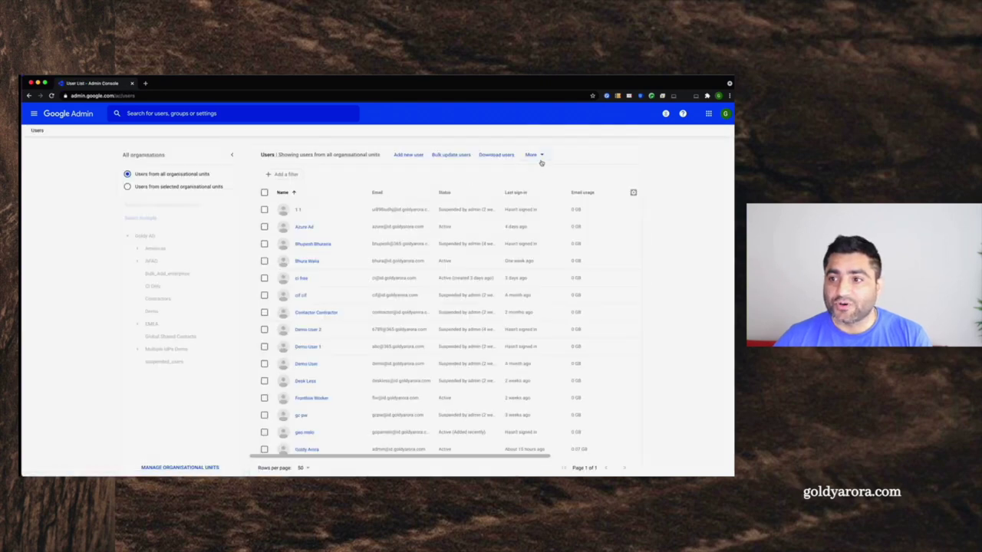
pyautogui.click(532, 154)
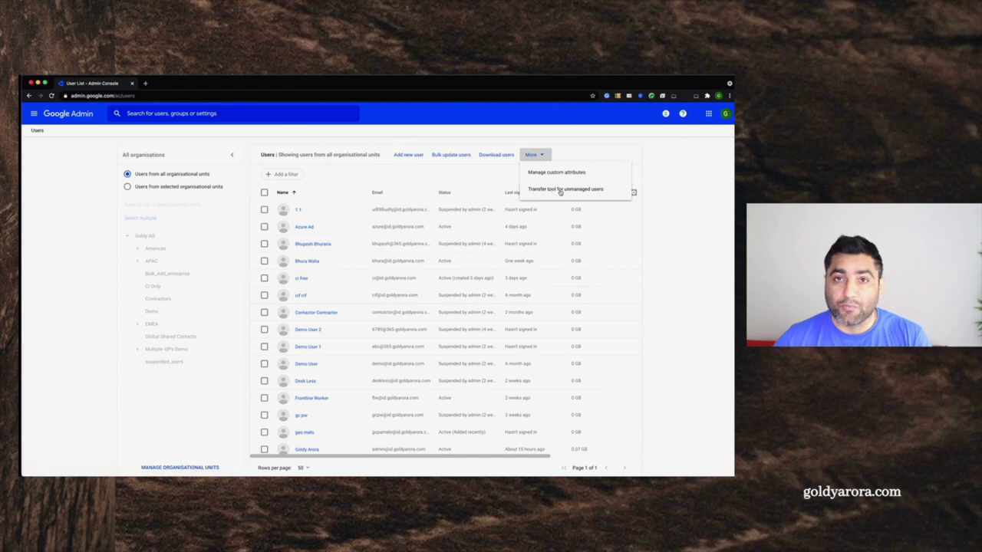
pyautogui.click(560, 191)
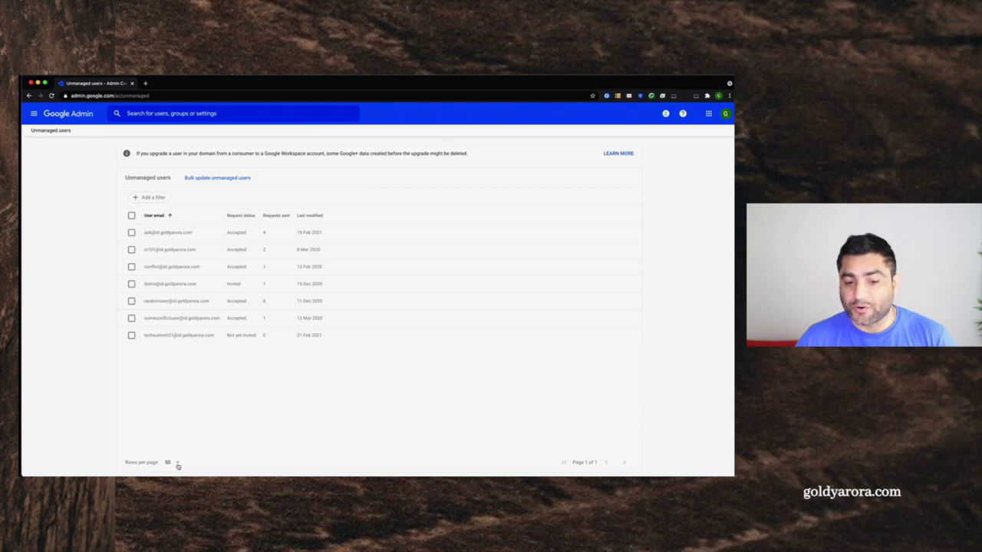
# Set the unmanaged users list to 200 rows per page and open the bulk update dialog.
pyautogui.click(178, 464)
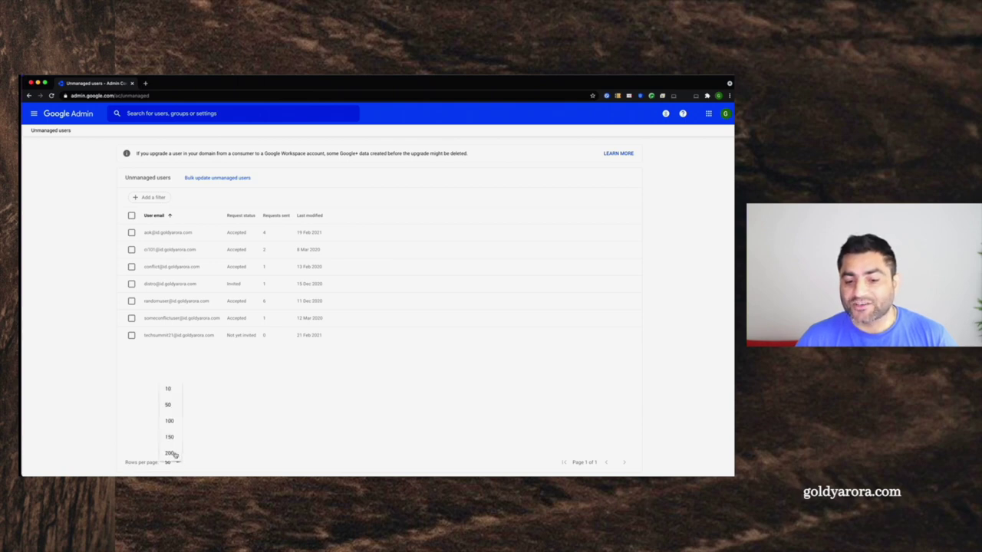
pyautogui.click(175, 453)
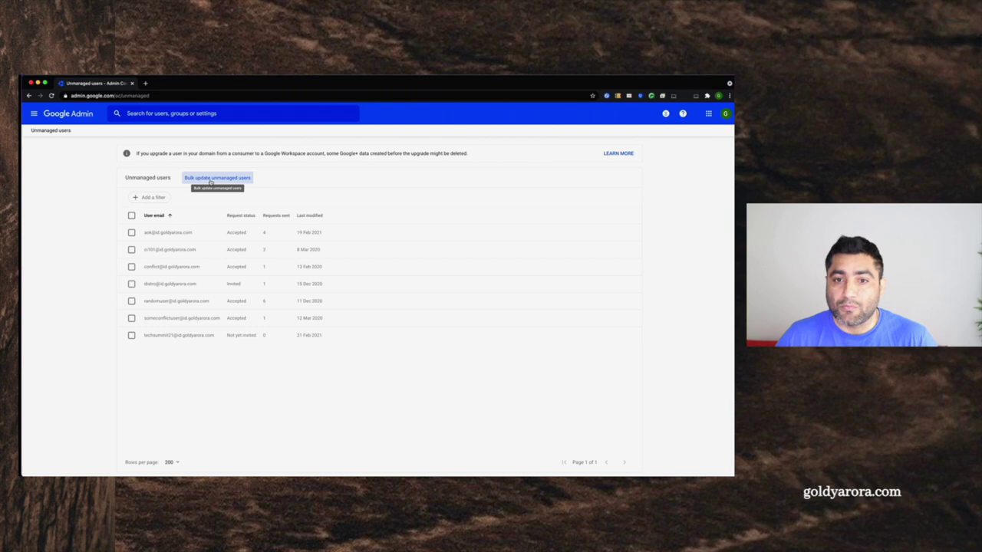
pyautogui.click(210, 181)
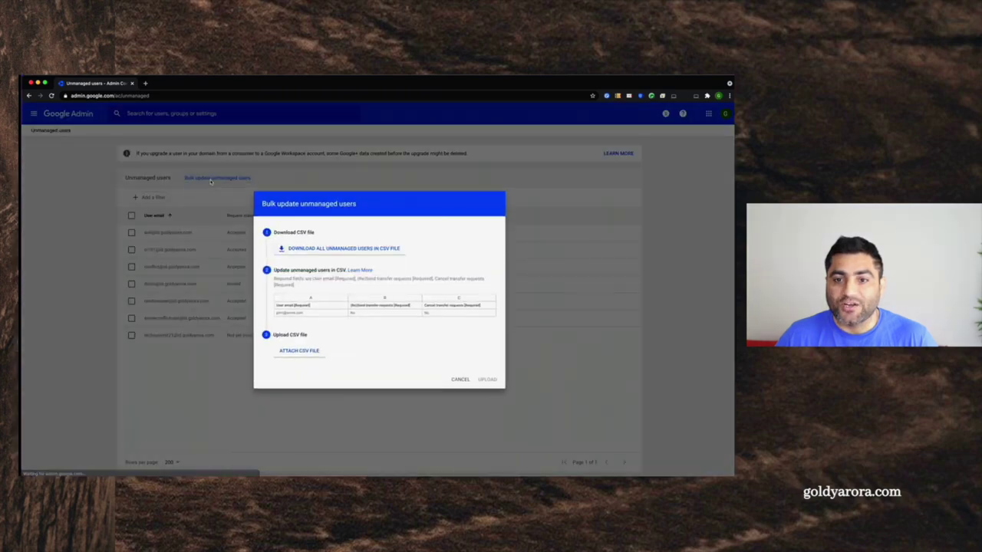
# Generate the CSV of all unmanaged users and download it from the tasks panel.
pyautogui.click(357, 250)
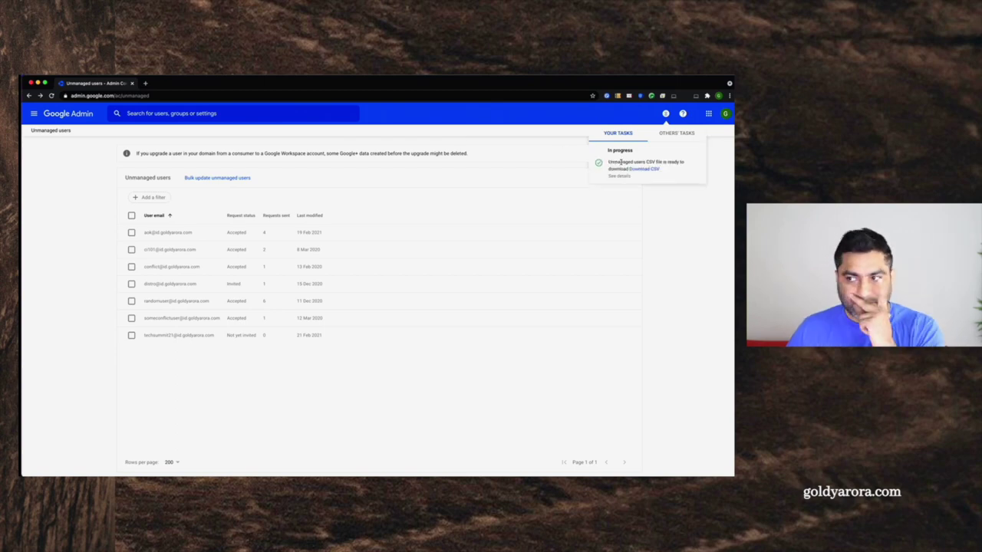
pyautogui.click(646, 170)
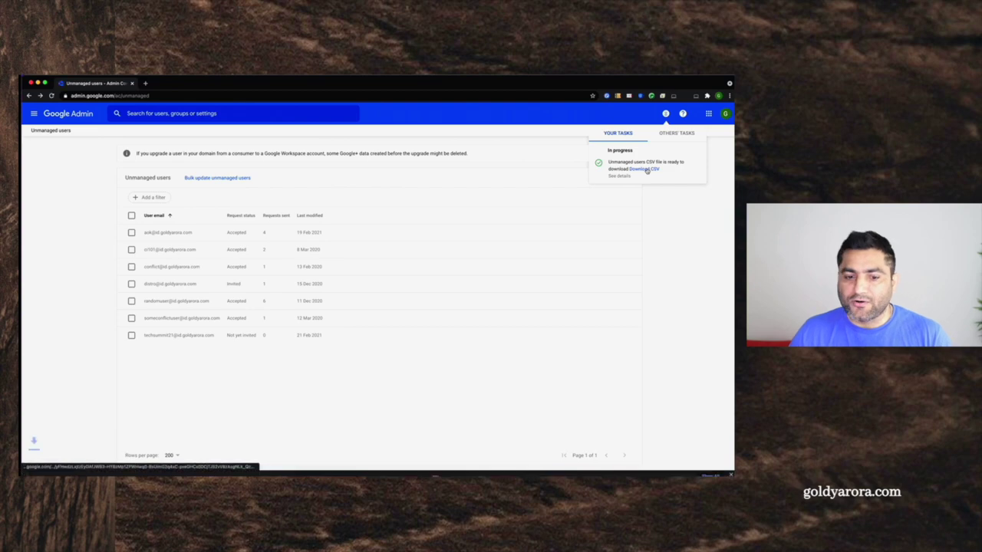
pyautogui.click(145, 83)
# Upload the unmanaged users CSV to Google Drive's My Drive and open it in Sheets.
pyautogui.write('dri')
pyautogui.press('Return')
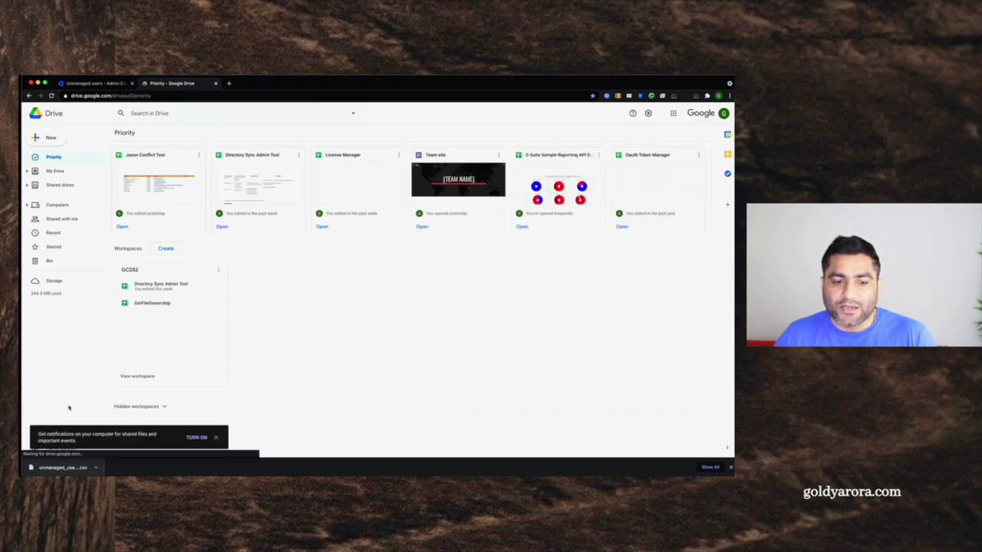
pyautogui.click(219, 437)
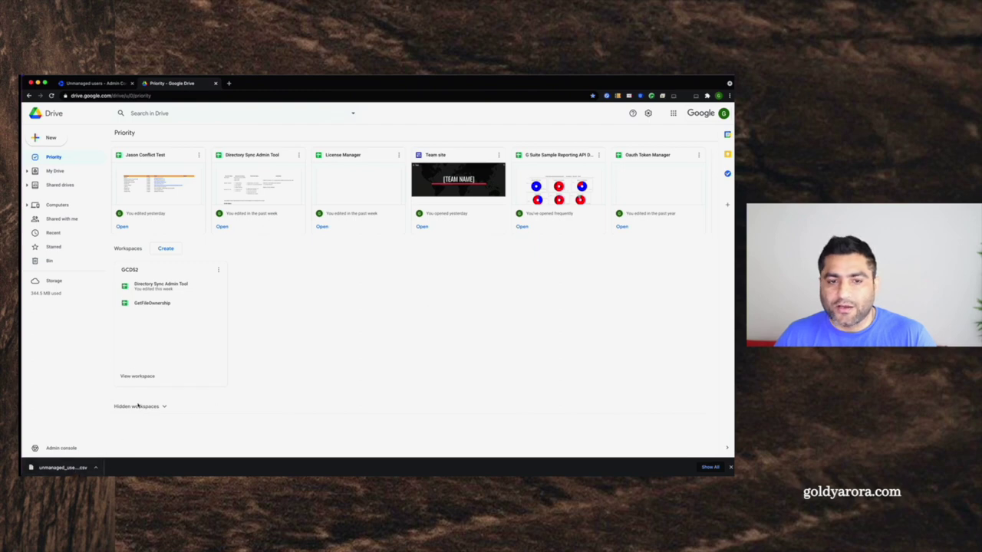
pyautogui.click(66, 173)
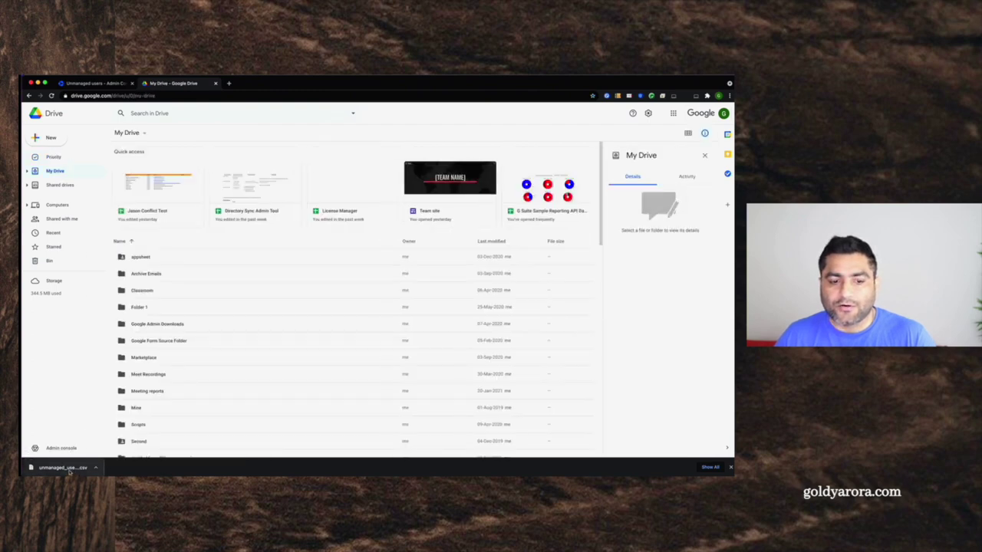
pyautogui.moveTo(69, 471); pyautogui.dragTo(350, 340)
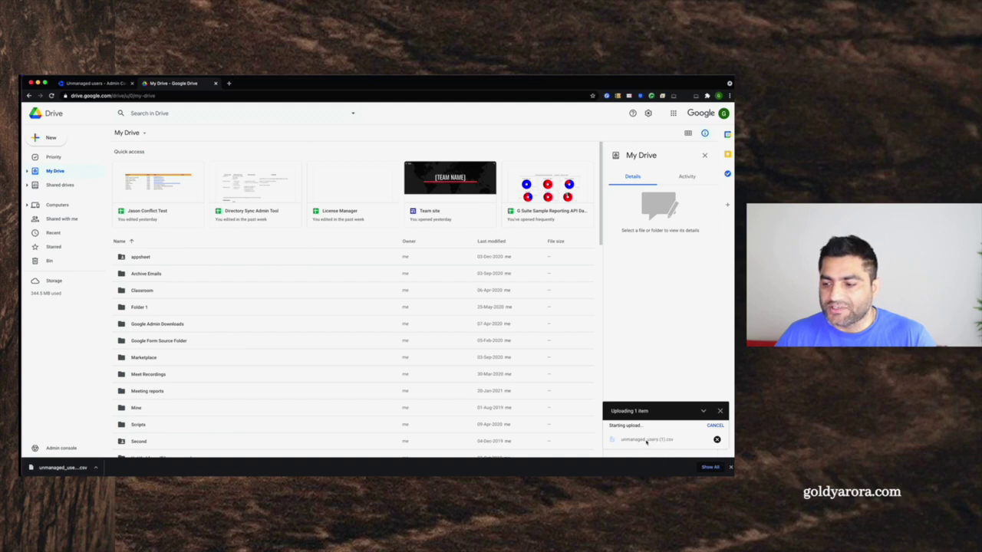
pyautogui.click(644, 441)
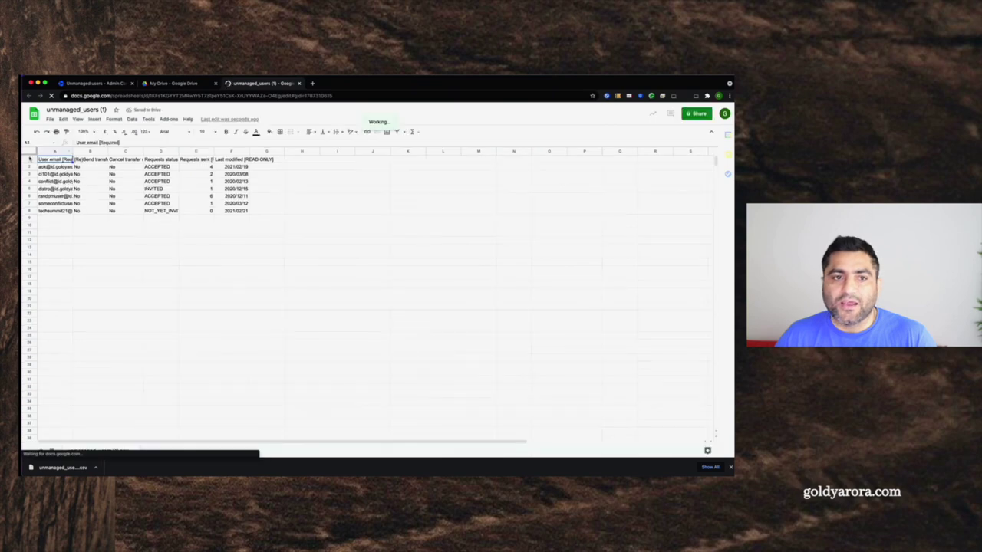
pyautogui.click(29, 151)
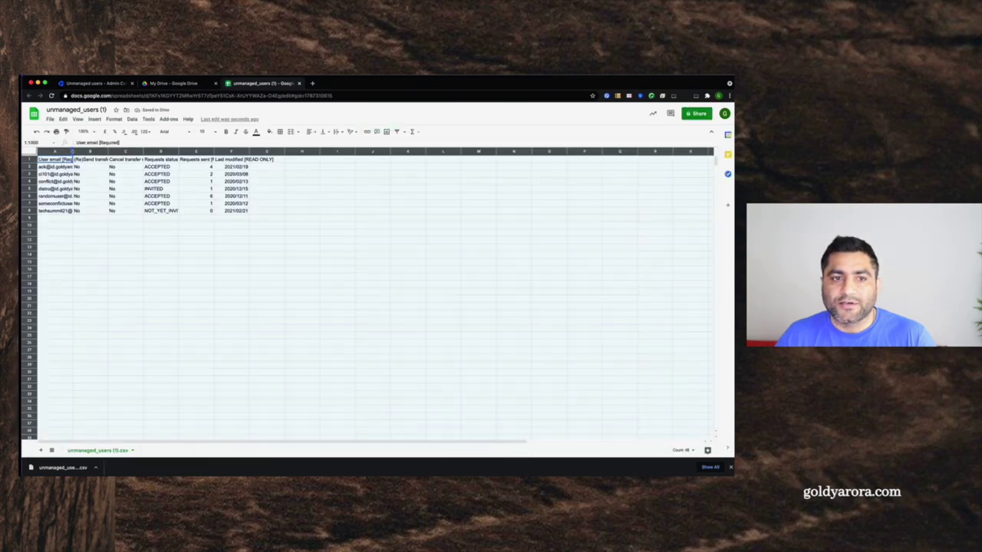
pyautogui.doubleClick(72, 151)
pyautogui.click(230, 240)
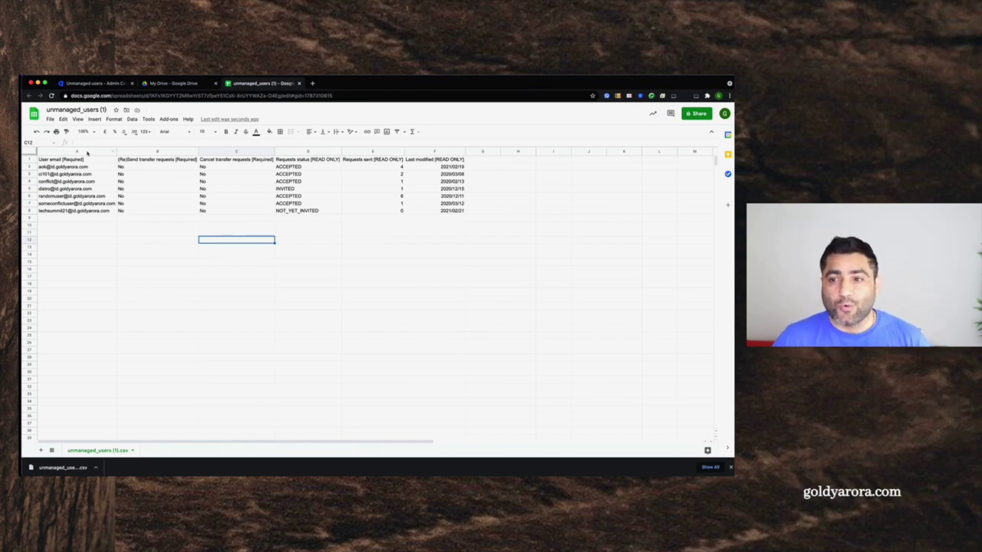
pyautogui.click(86, 151)
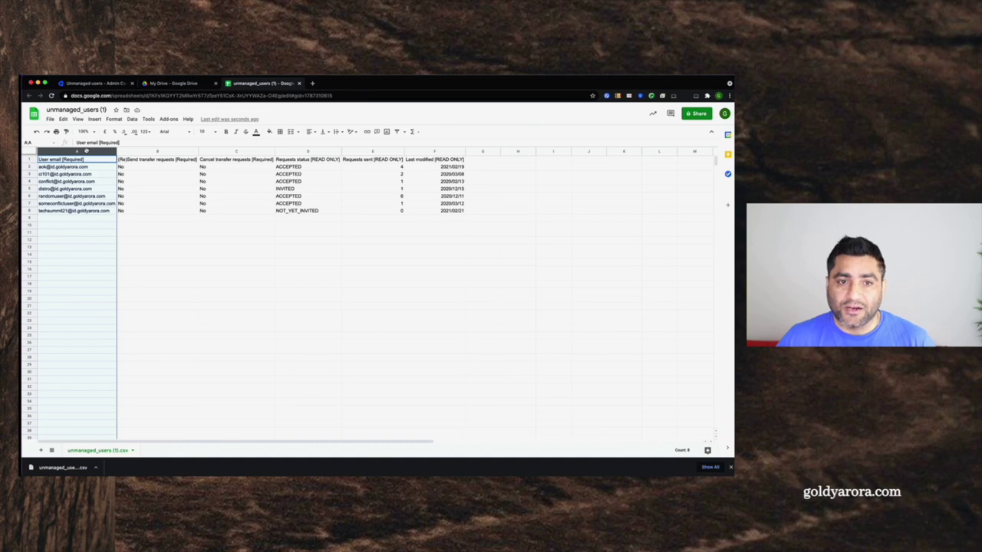
pyautogui.moveTo(69, 168)
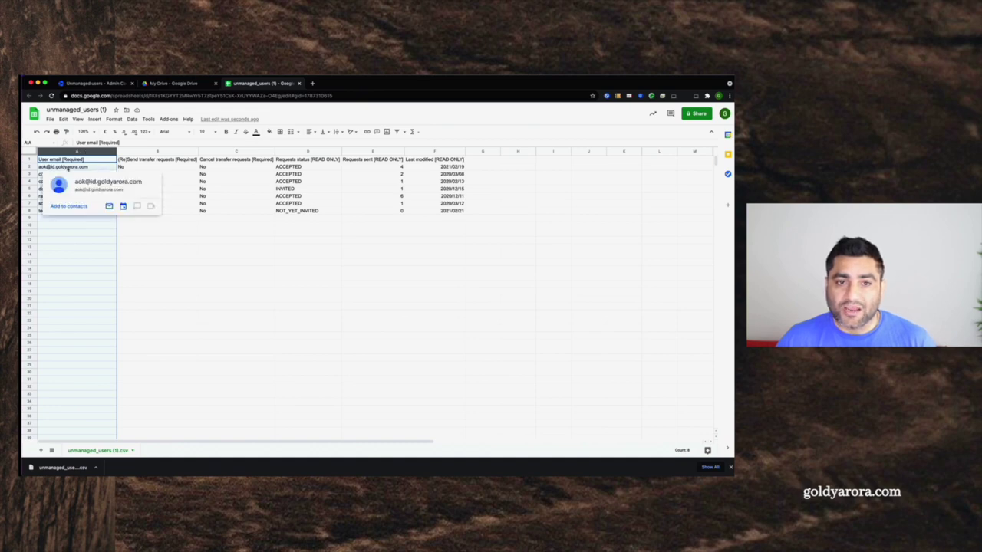
pyautogui.click(146, 159)
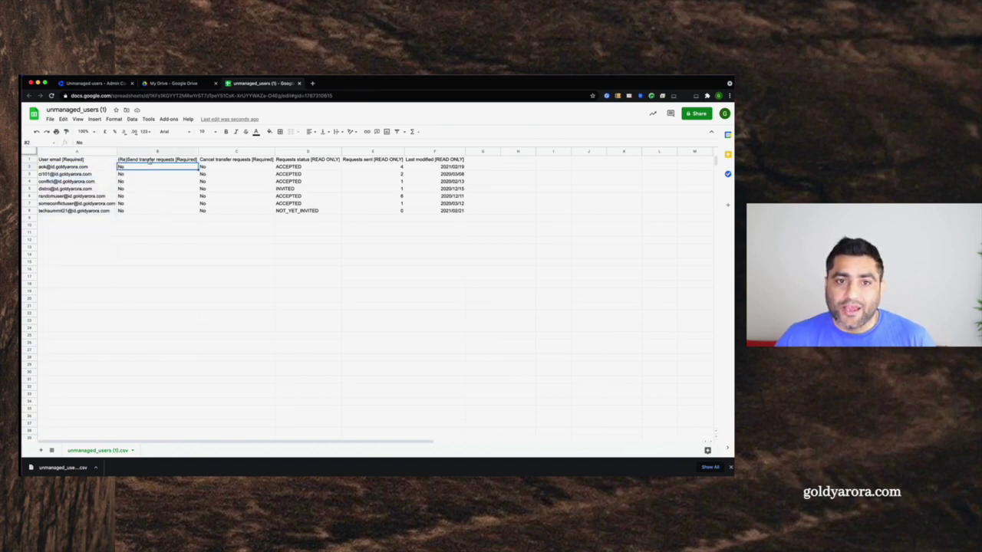
pyautogui.click(148, 151)
pyautogui.click(202, 167)
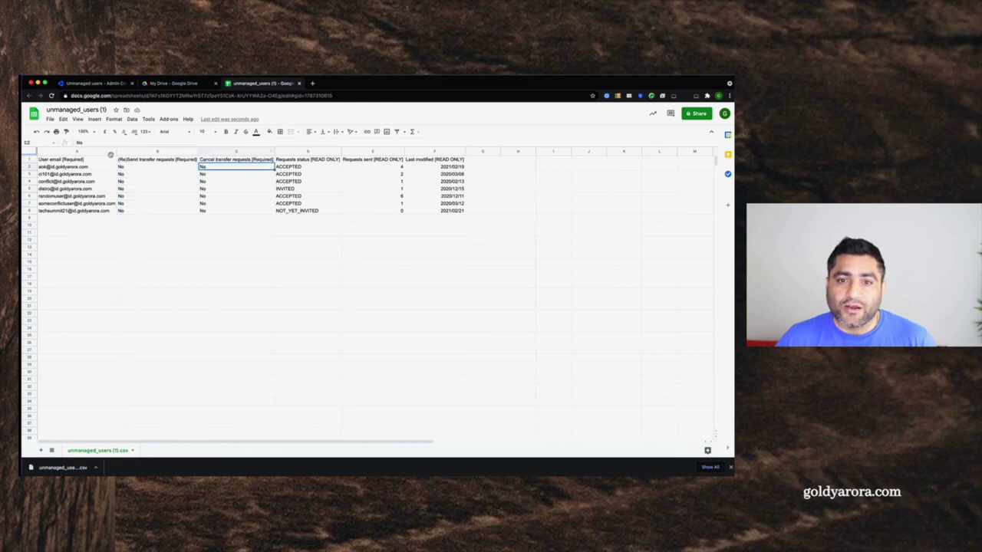
pyautogui.moveTo(93, 152); pyautogui.dragTo(213, 154)
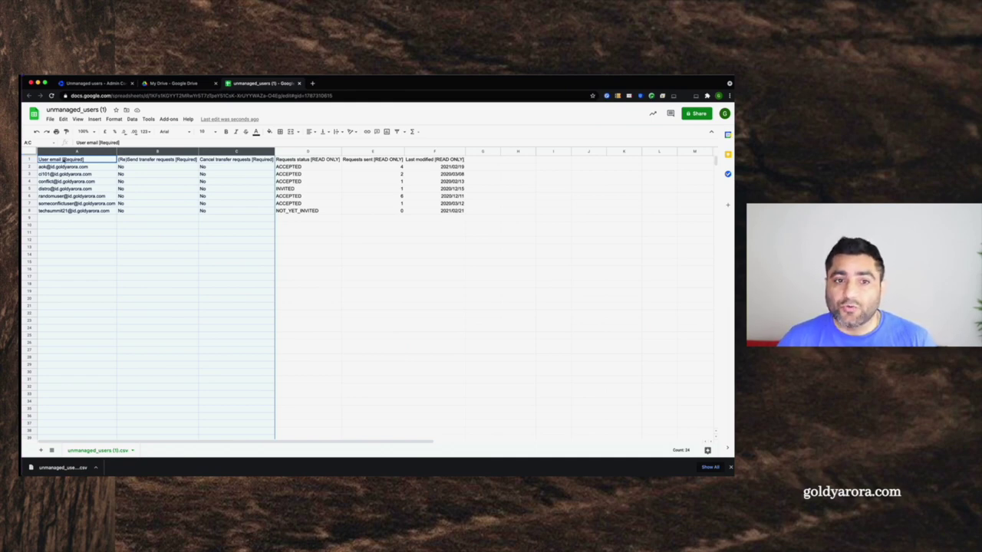
pyautogui.click(119, 174)
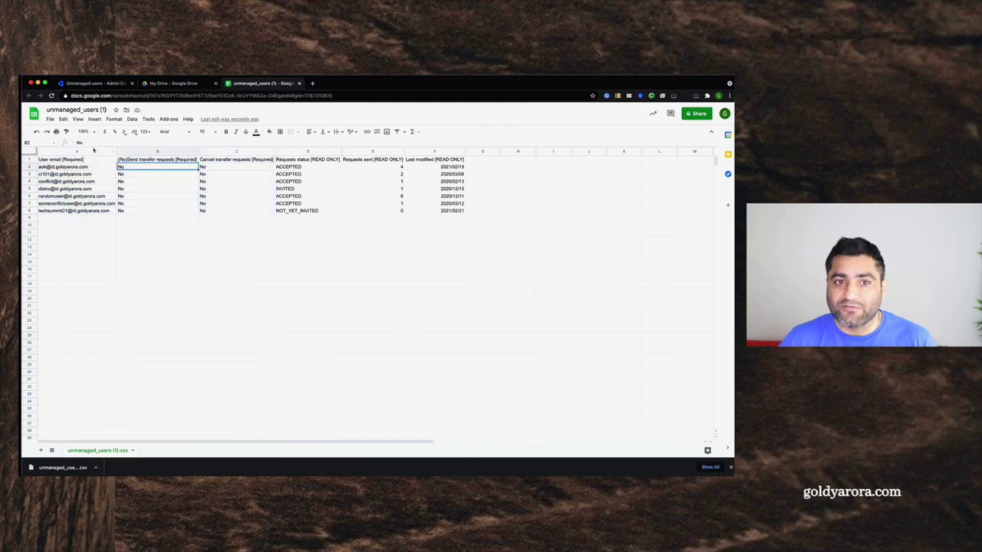
pyautogui.click(93, 152)
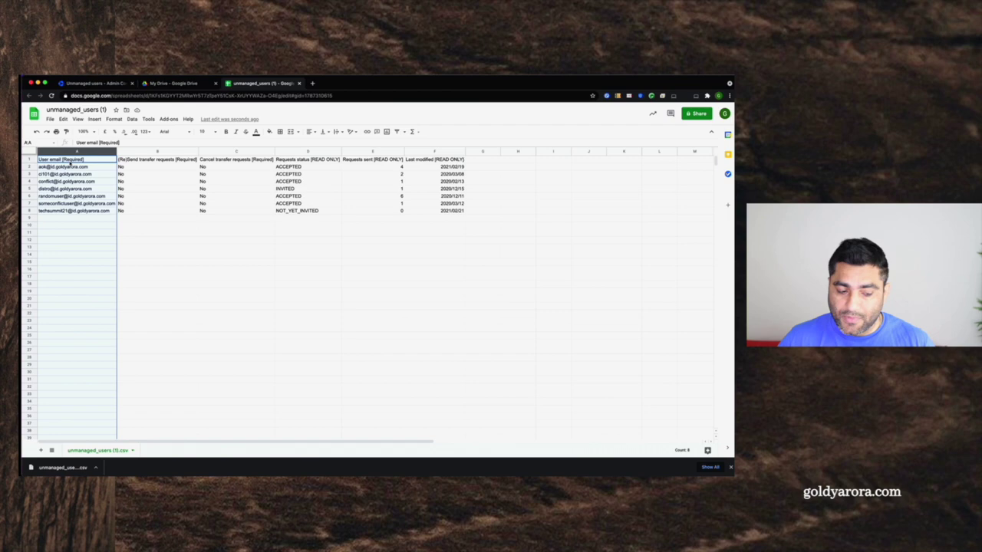
pyautogui.click(150, 152)
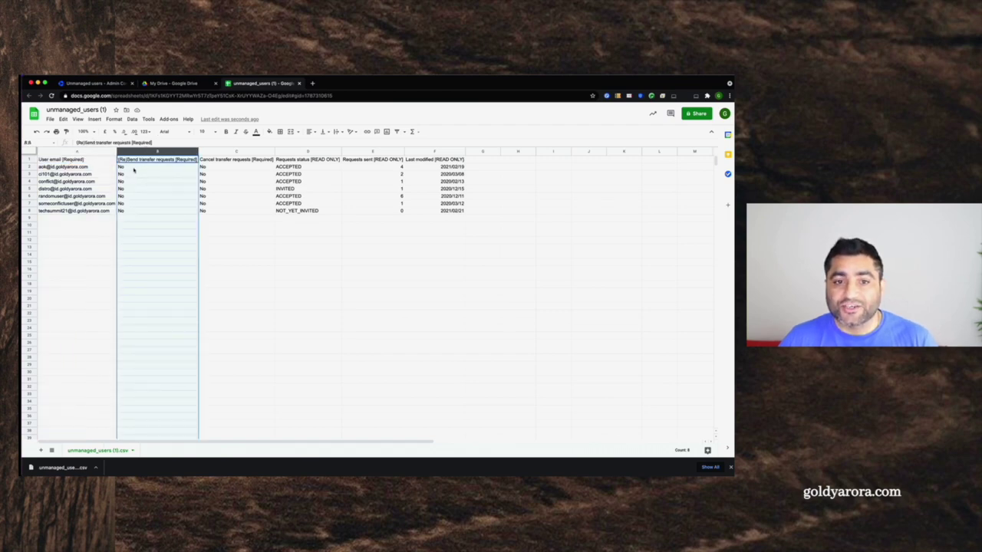
pyautogui.doubleClick(132, 168)
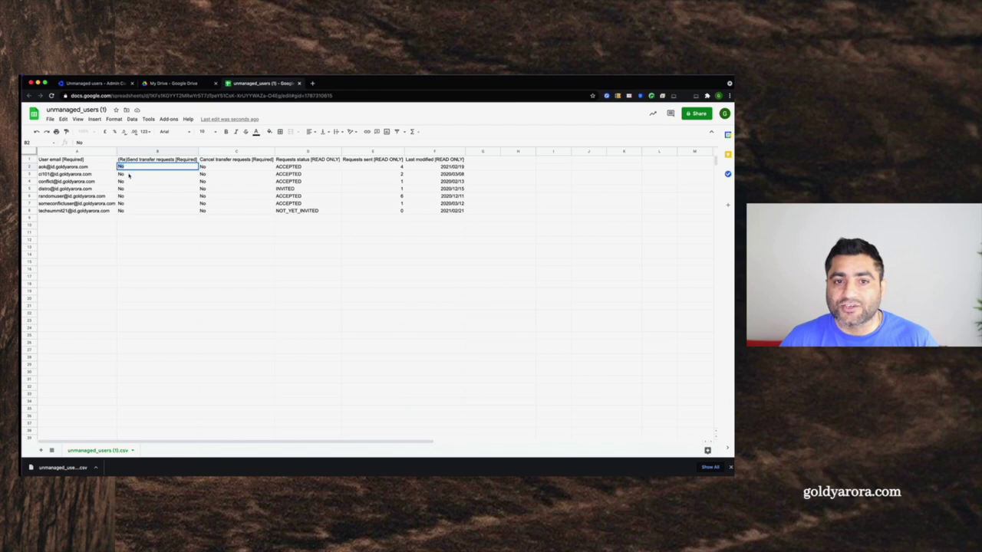
pyautogui.click(129, 176)
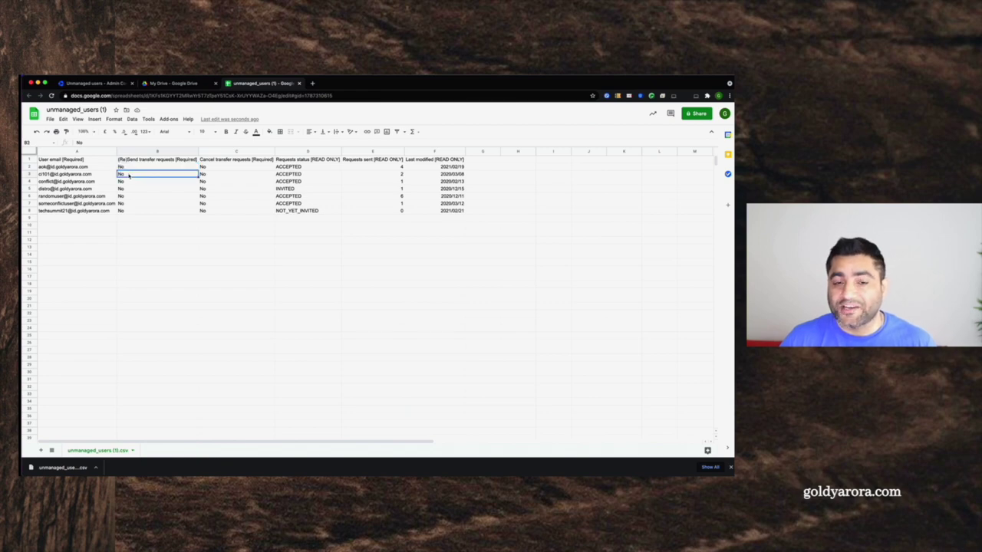
pyautogui.click(139, 152)
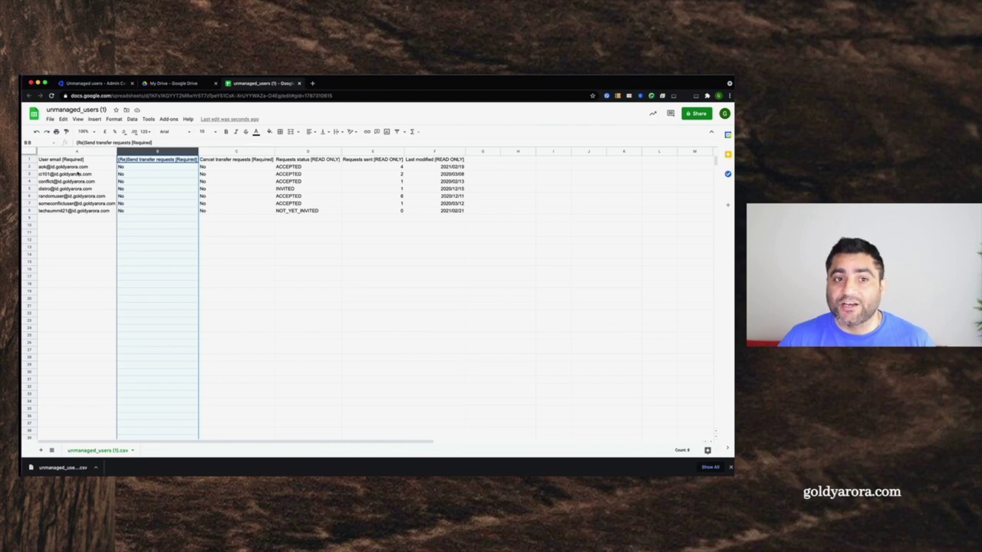
pyautogui.click(219, 167)
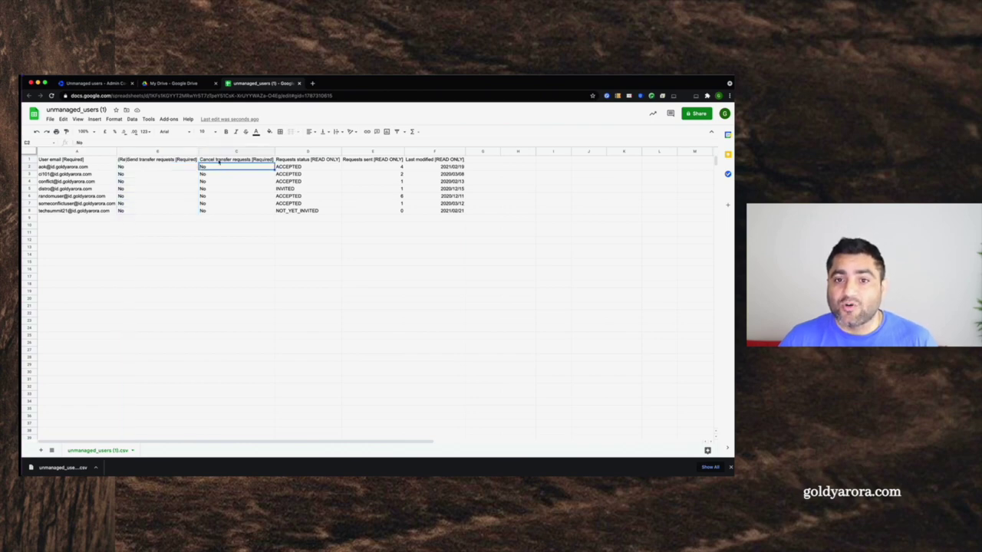
pyautogui.click(218, 152)
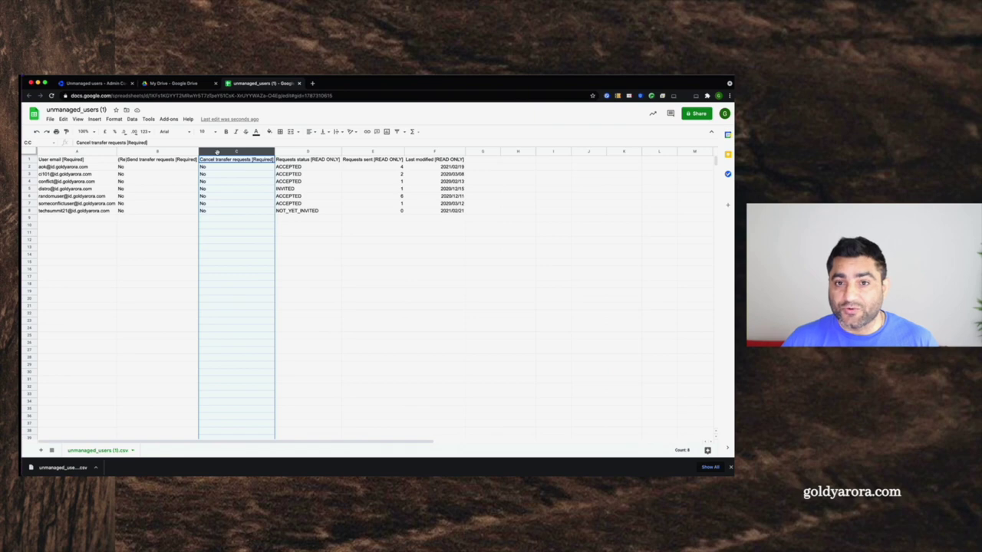
pyautogui.click(208, 167)
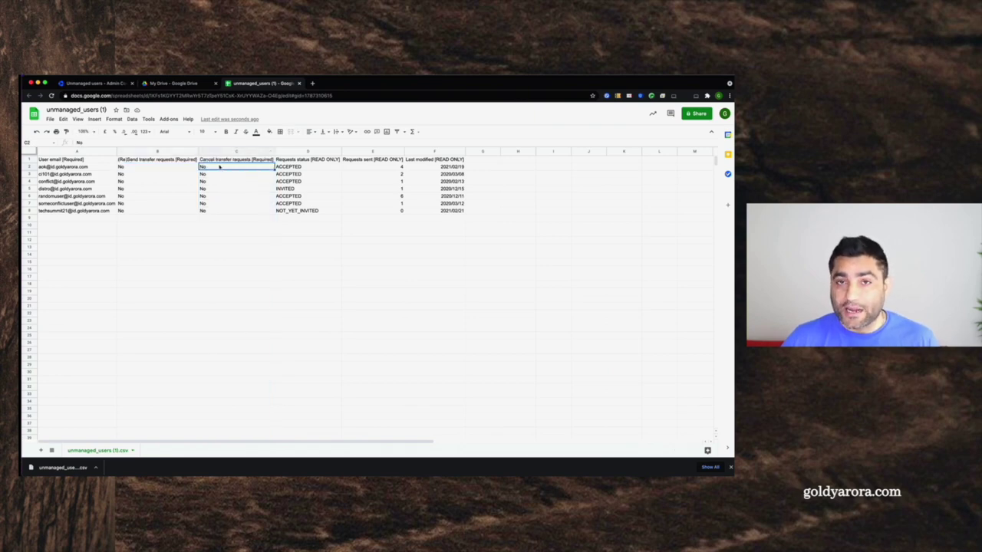
pyautogui.click(307, 151)
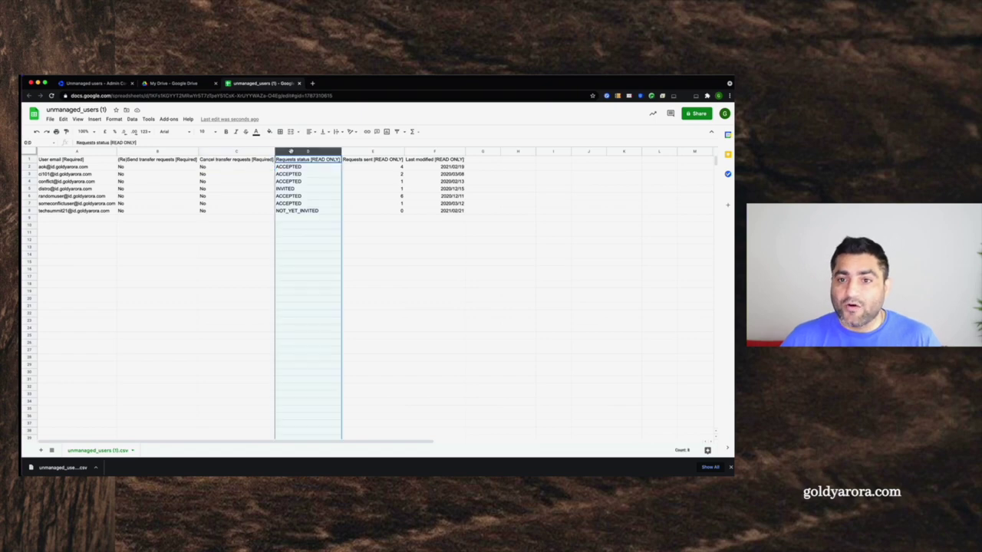
pyautogui.click(372, 167)
pyautogui.click(328, 151)
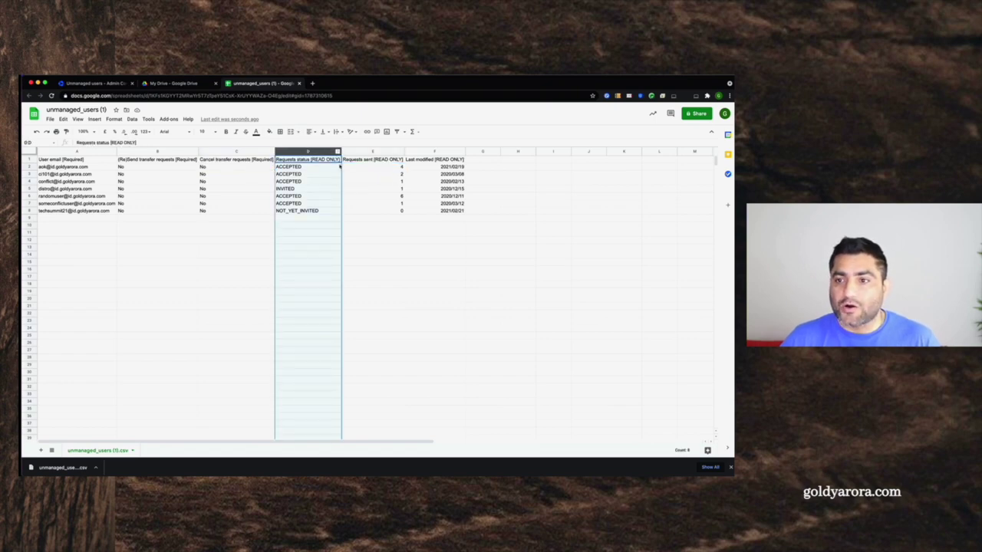
pyautogui.click(376, 196)
pyautogui.moveTo(307, 151); pyautogui.dragTo(411, 162)
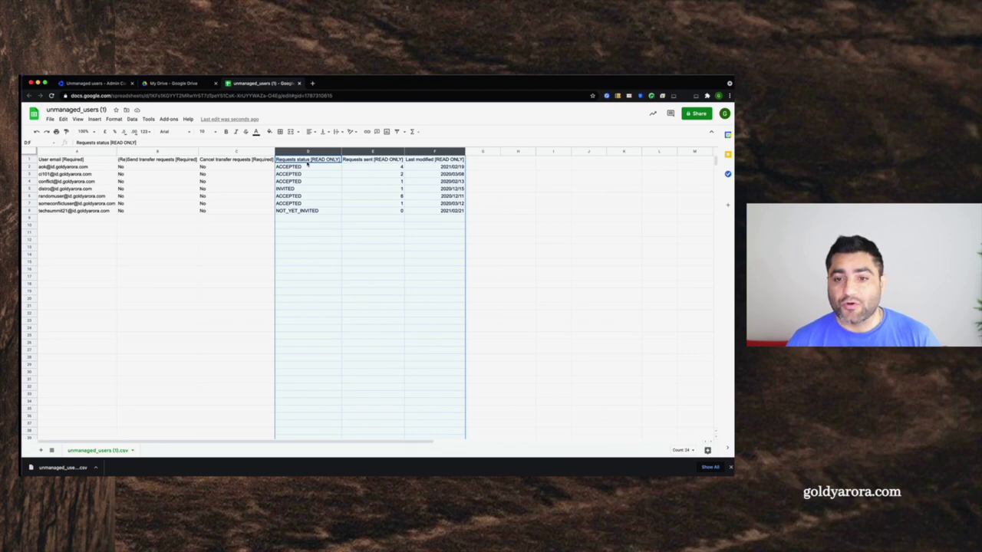
pyautogui.click(287, 211)
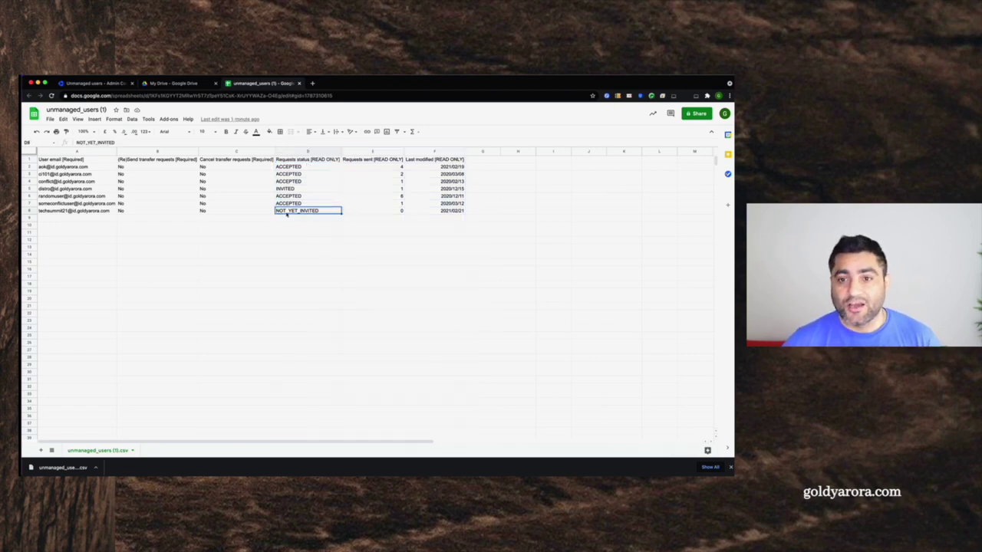
pyautogui.click(291, 190)
pyautogui.press('Down')
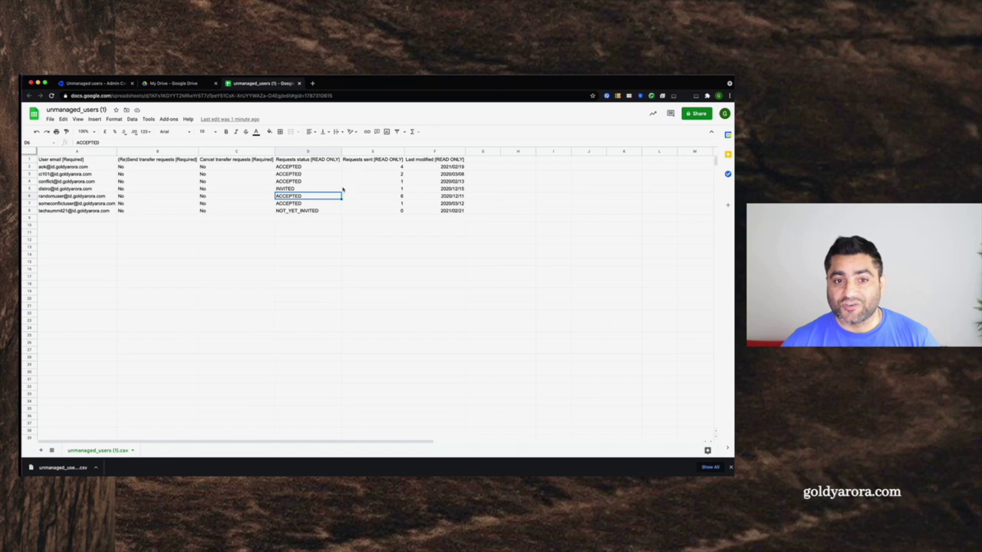
pyautogui.click(90, 168)
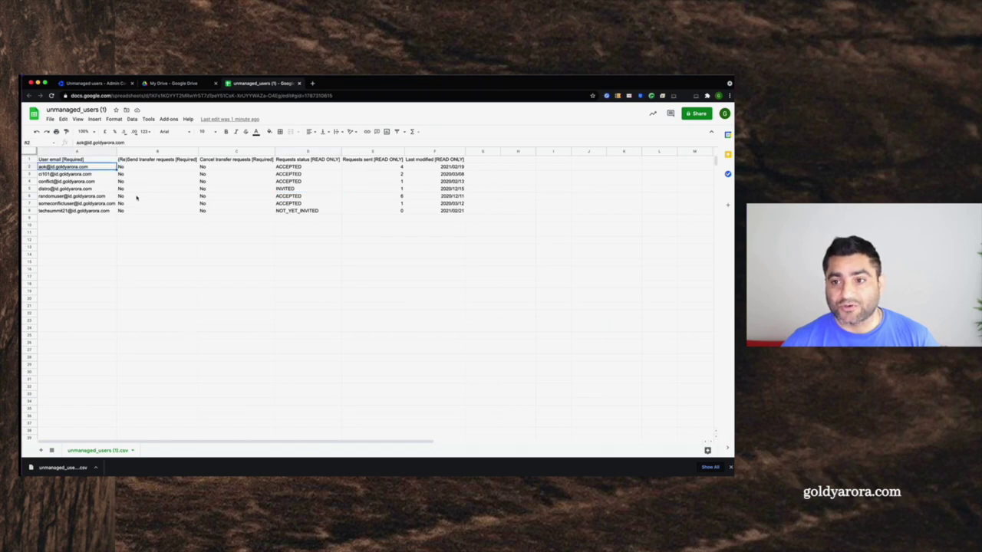
pyautogui.click(349, 167)
pyautogui.press('Down')
pyautogui.press('Down')
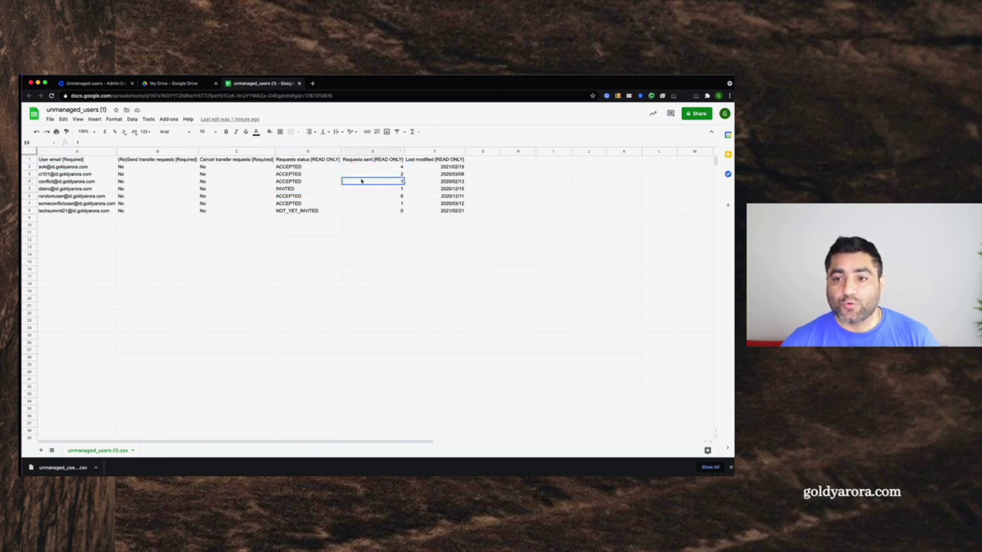
pyautogui.moveTo(364, 167); pyautogui.dragTo(364, 212)
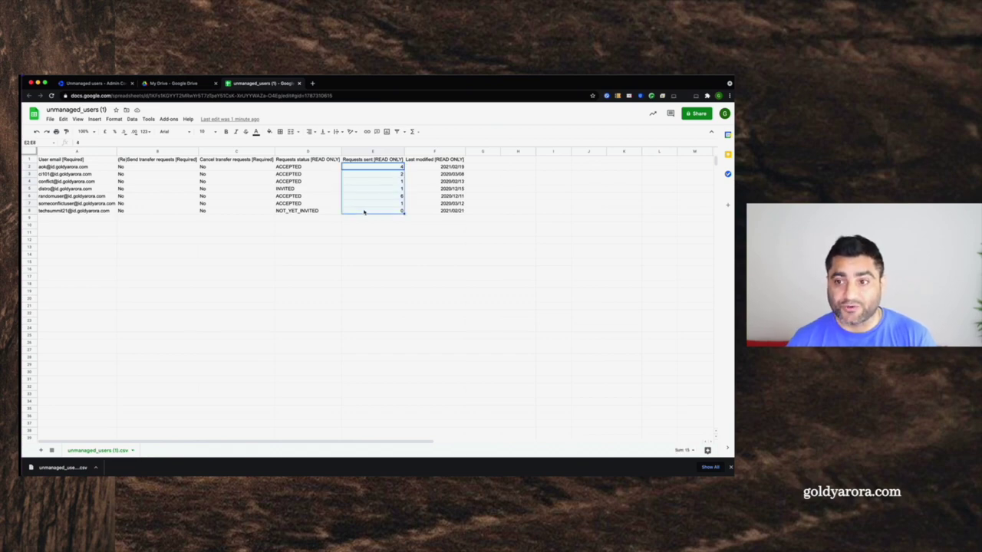
pyautogui.moveTo(423, 169); pyautogui.dragTo(421, 214)
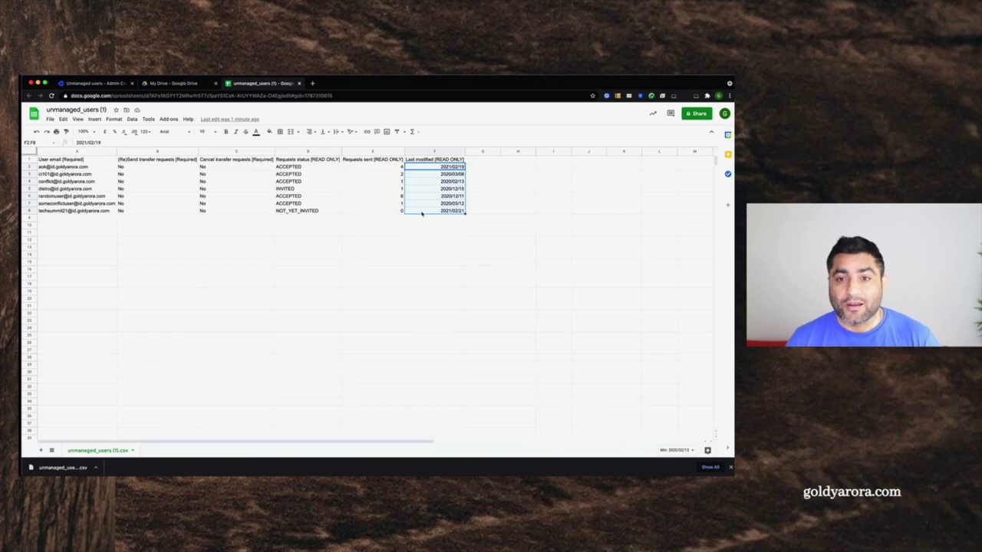
pyautogui.click(367, 212)
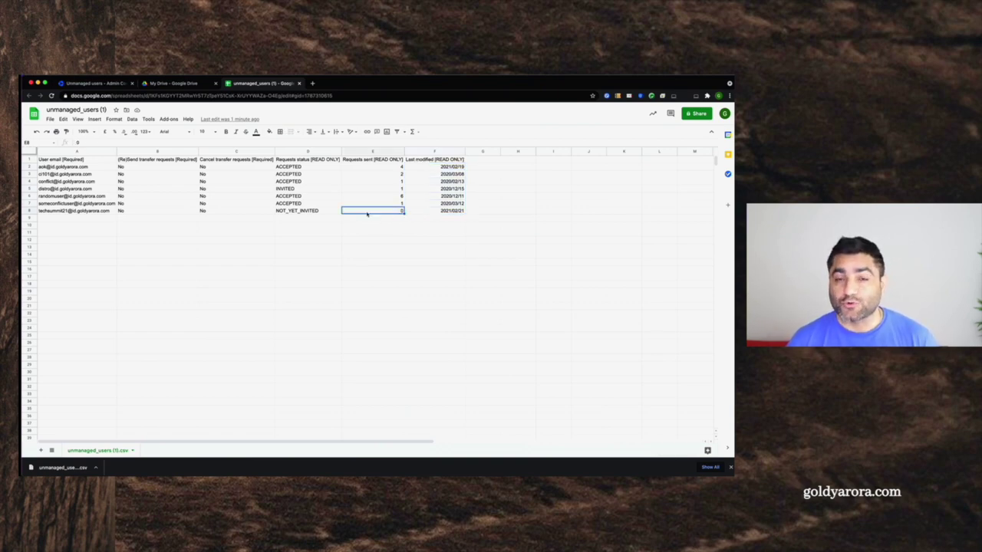